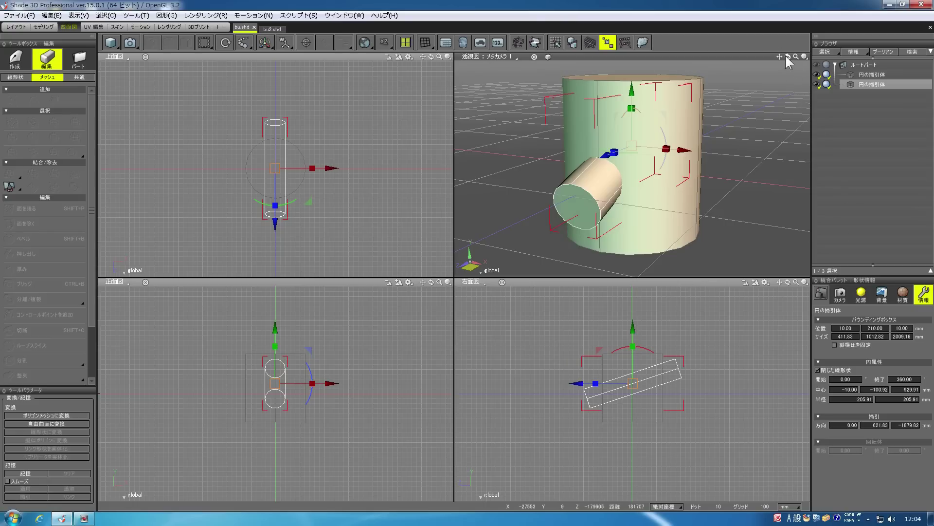
Examine the large upright cylinder and the slim tilted cylinder crossing it, viewing the pair from several angles and selecting each in turn.
left_click_drag(786, 56, 787, 59)
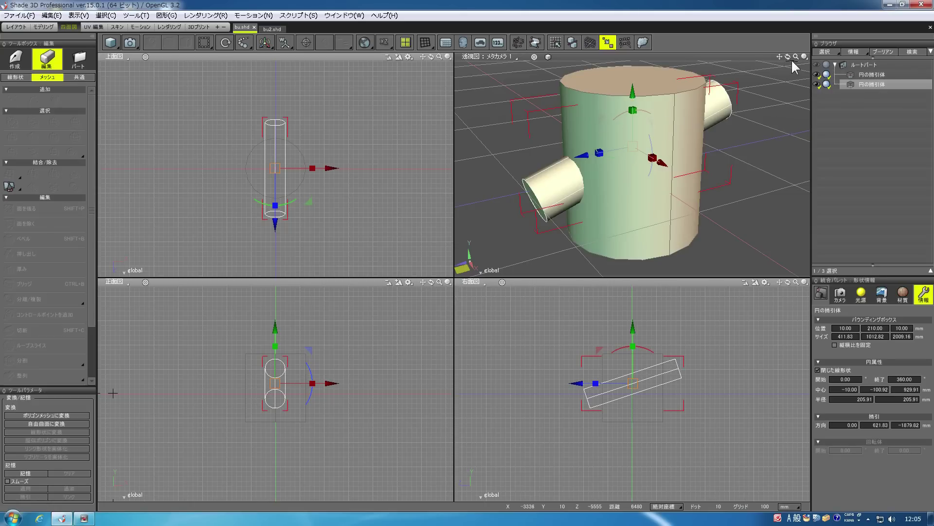
left_click_drag(787, 57, 774, 90)
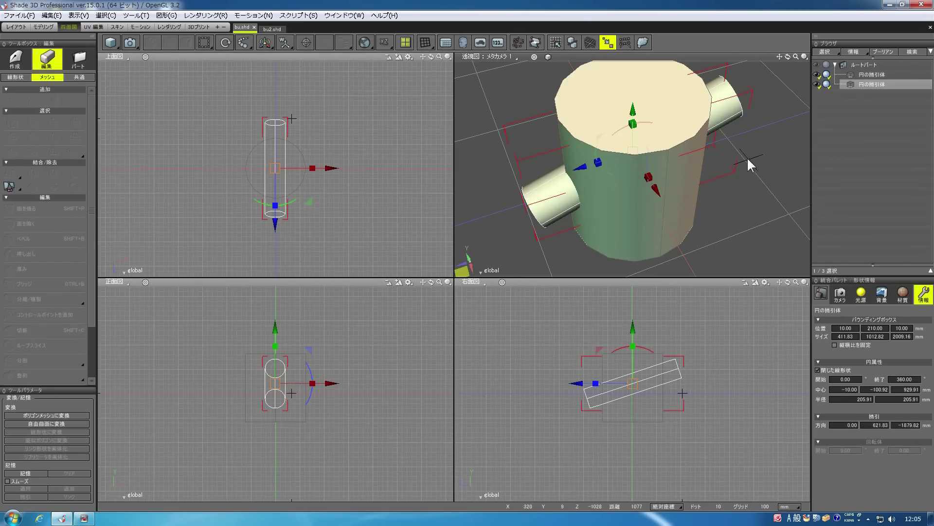
left_click_drag(796, 56, 796, 58)
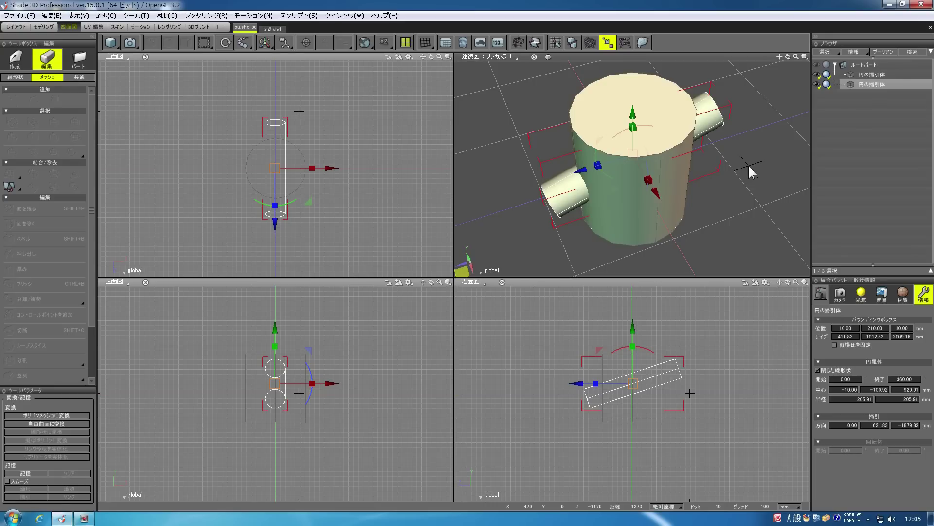
left_click(865, 74)
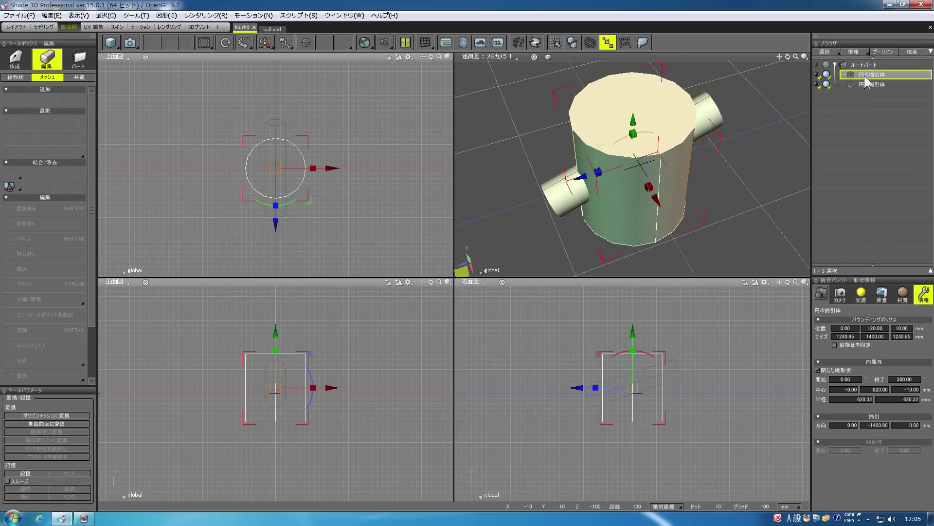
left_click(865, 83)
left_click(865, 73)
left_click(868, 83)
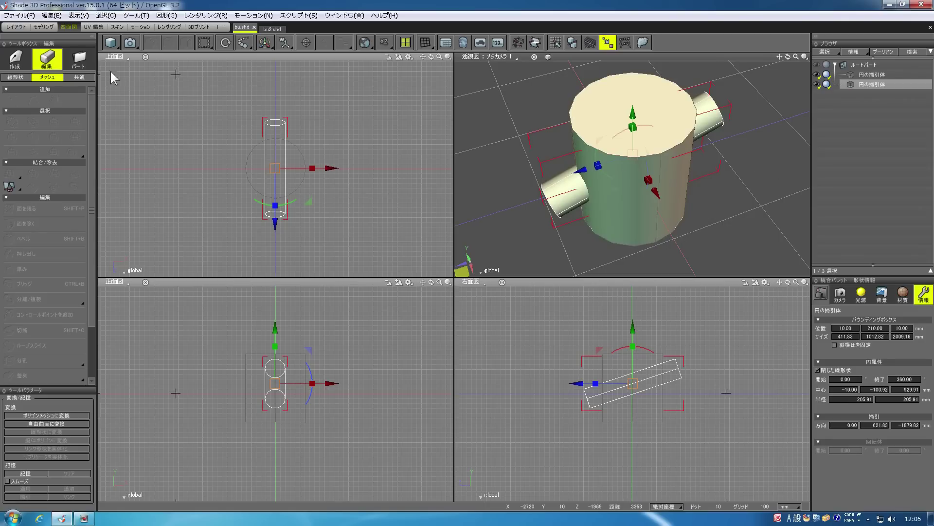
Start a Boolean operation (ブール演算) between the large upright cylinder and the slim tilted one, and preview union, intersection, subtraction and other operation types.
left_click(83, 76)
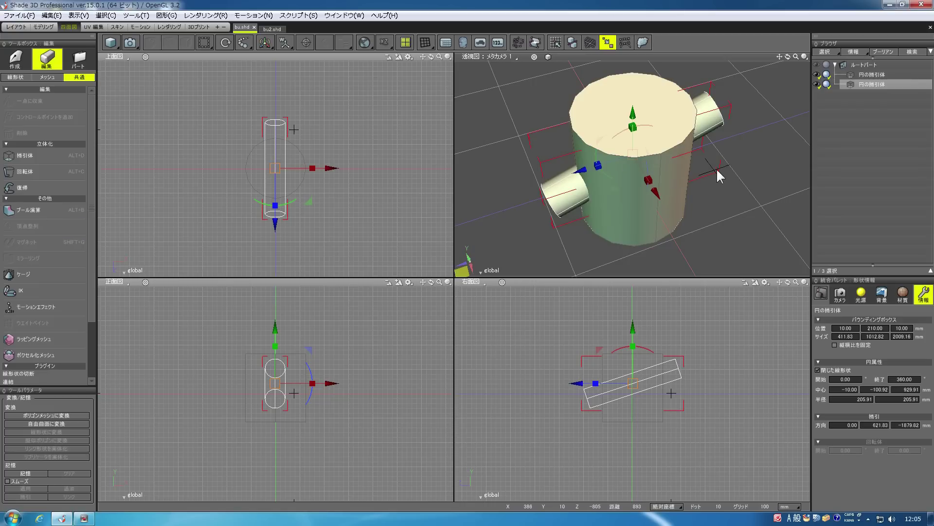
left_click(852, 74)
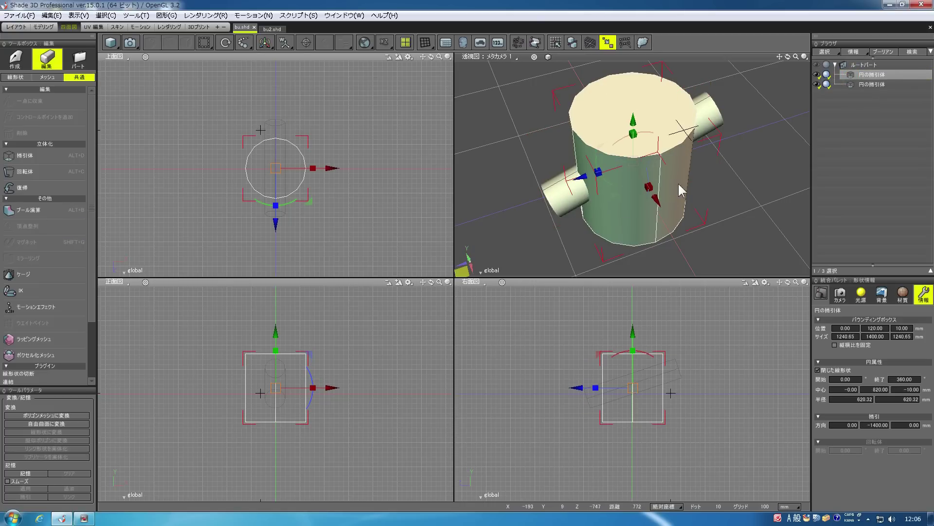
left_click(28, 210)
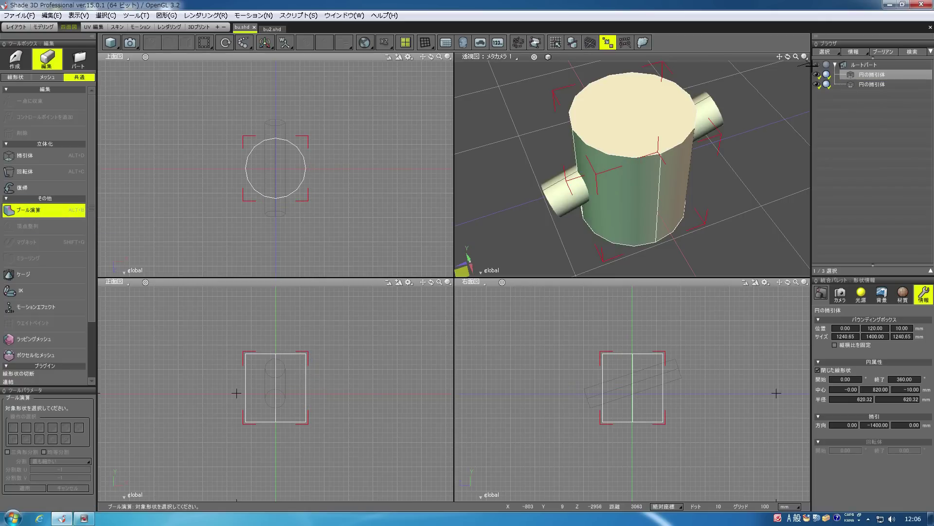
left_click_drag(797, 57, 785, 30)
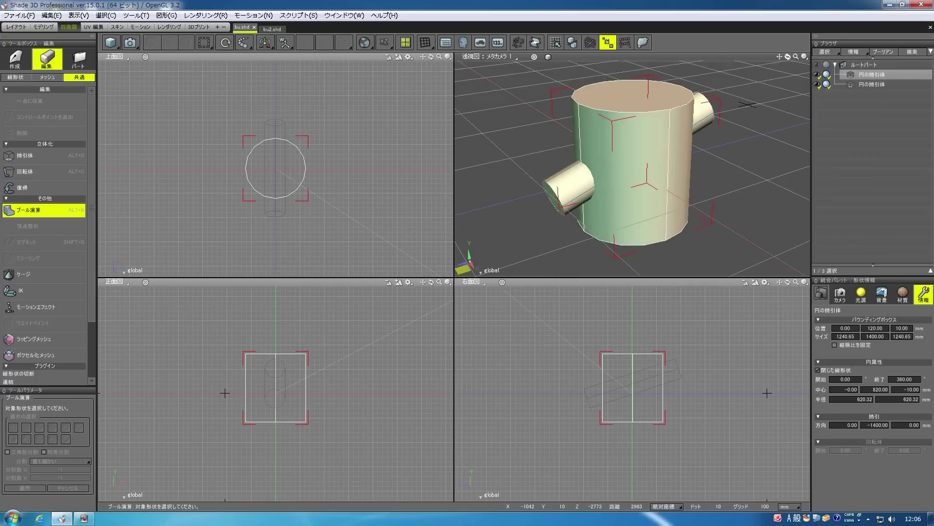
left_click(864, 84)
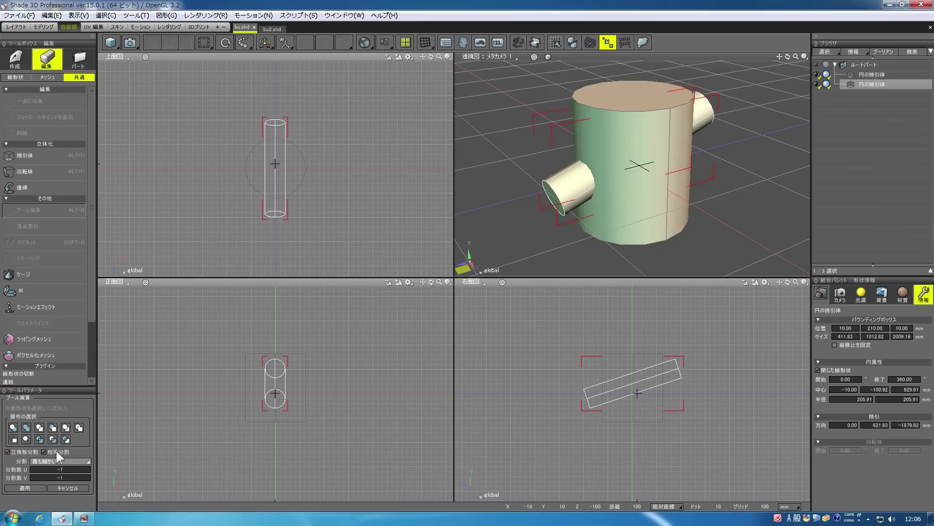
left_click(26, 429)
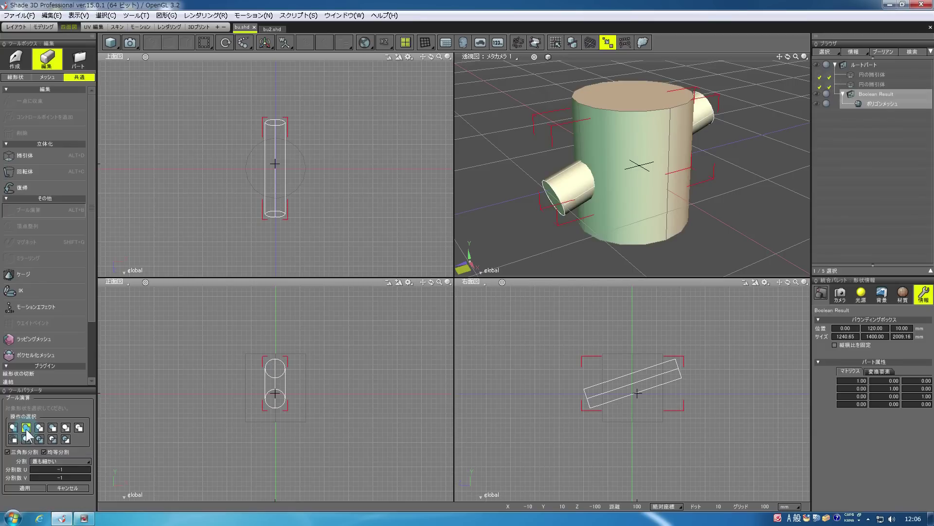
left_click(40, 427)
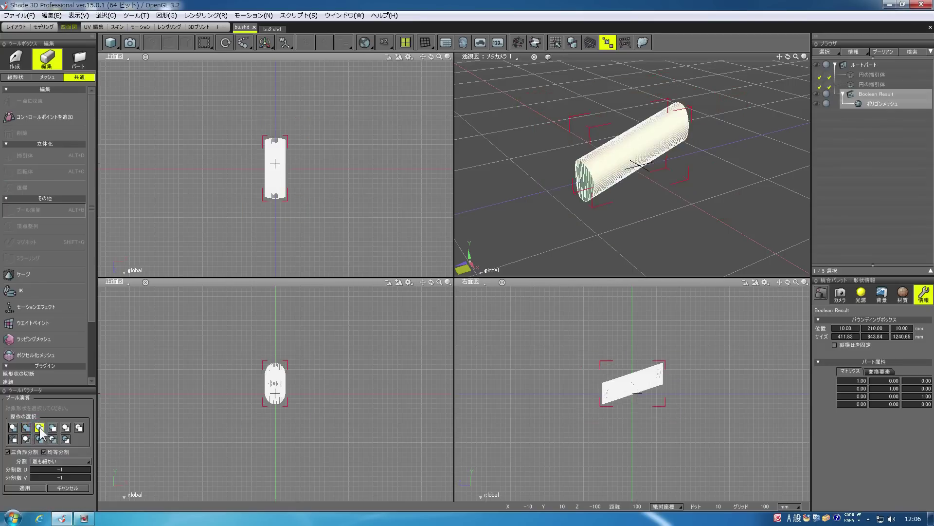
left_click(51, 428)
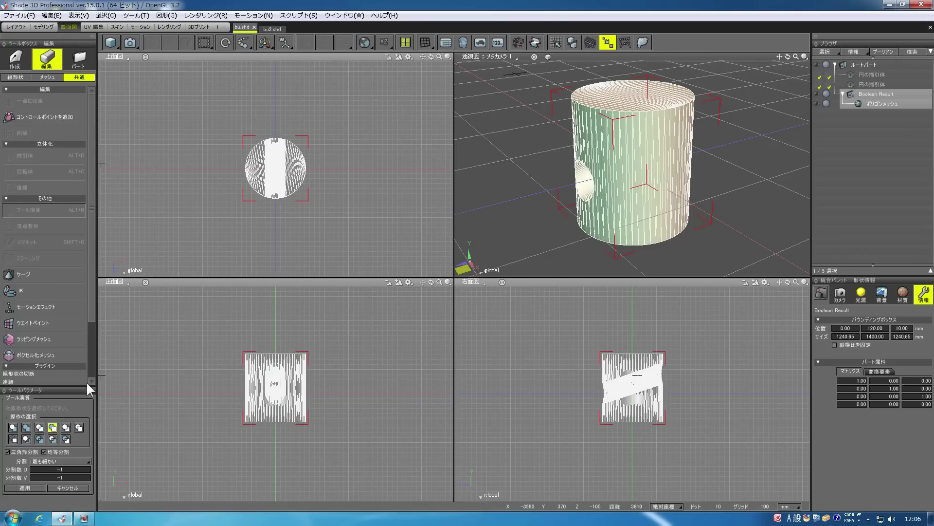
left_click(65, 428)
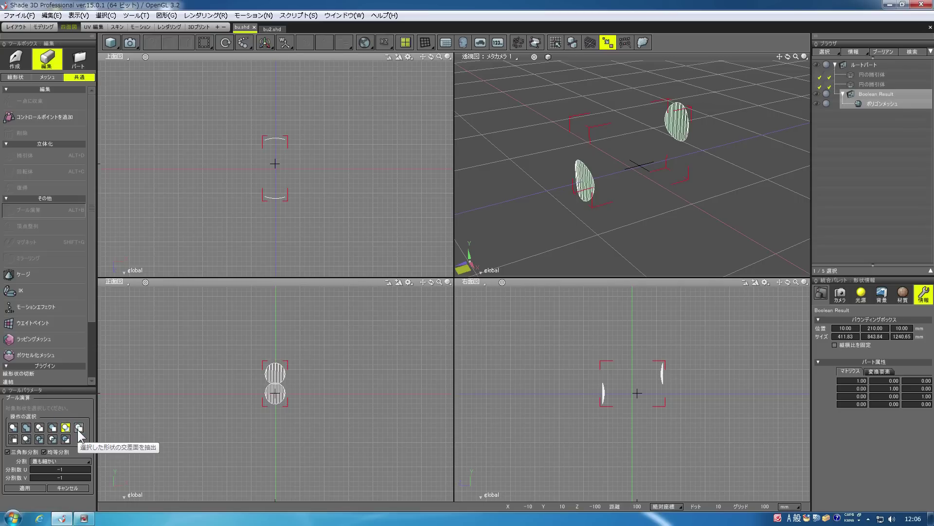
left_click(78, 429)
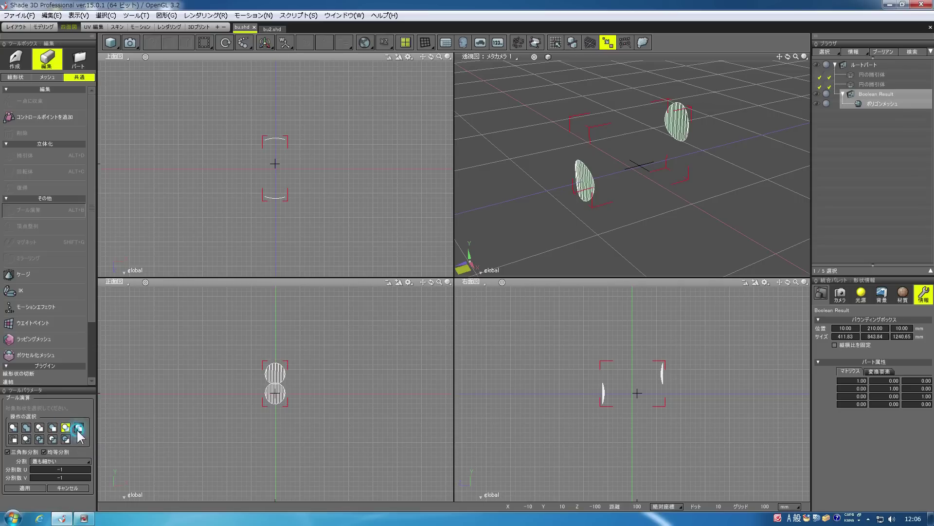
left_click(40, 438)
left_click(51, 438)
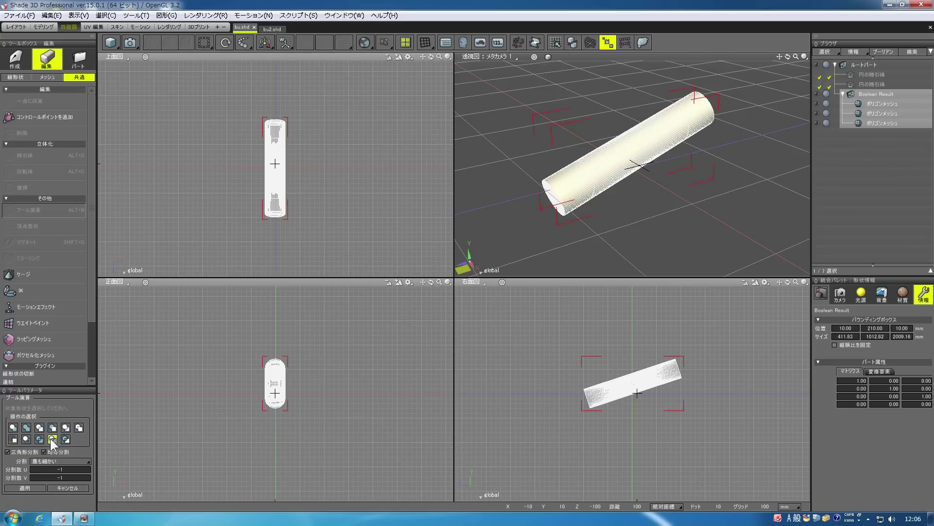
Subtract the slim tilted cylinder from the large upright cylinder, inspect the hole from several angles and apply the Boolean.
left_click(53, 428)
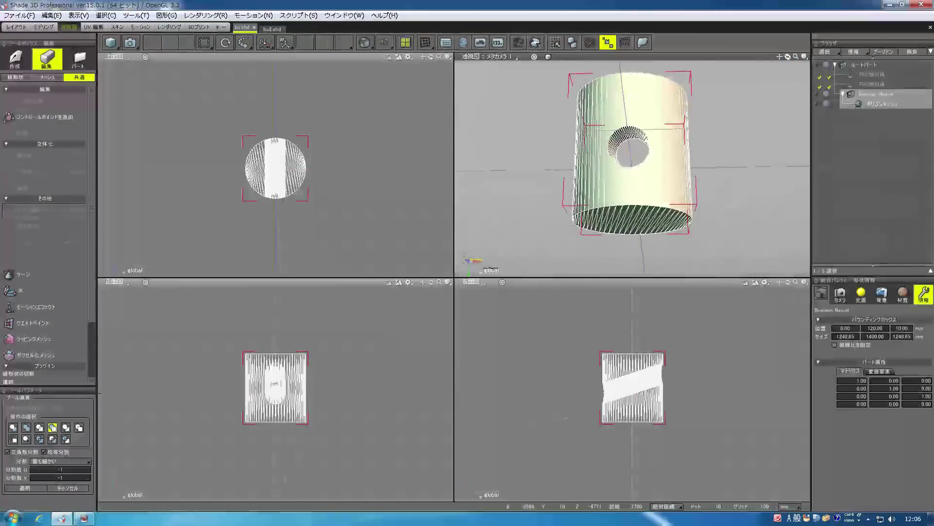
middle_click_drag(512, 253, 584, 234)
mouse_move(787, 57)
left_mouse_down()
mouse_move(774, 44)
mouse_move(791, 57)
mouse_move(838, 34)
mouse_move(792, 42)
mouse_move(795, 58)
mouse_move(781, 70)
left_mouse_up()
middle_click_drag(673, 99, 774, 114)
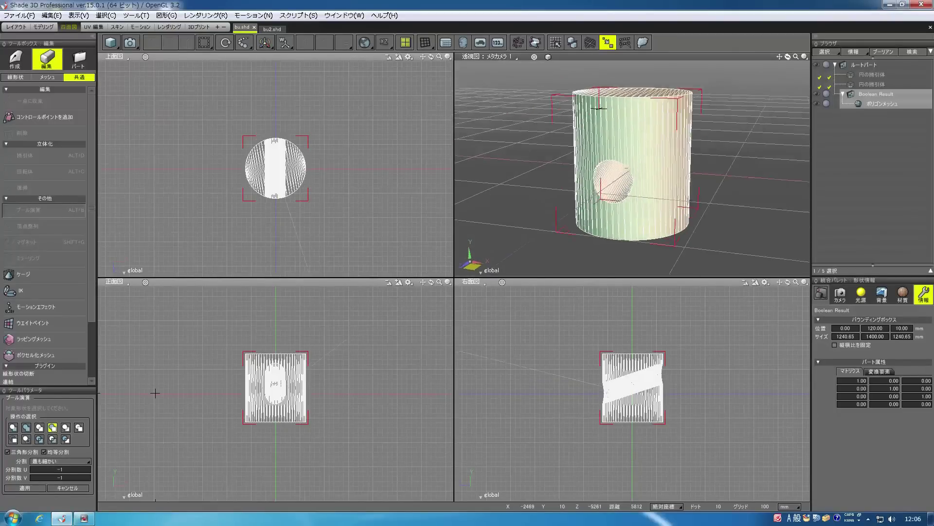
mouse_move(788, 57)
left_mouse_down()
mouse_move(803, 35)
mouse_move(785, 53)
mouse_move(792, 56)
left_mouse_up()
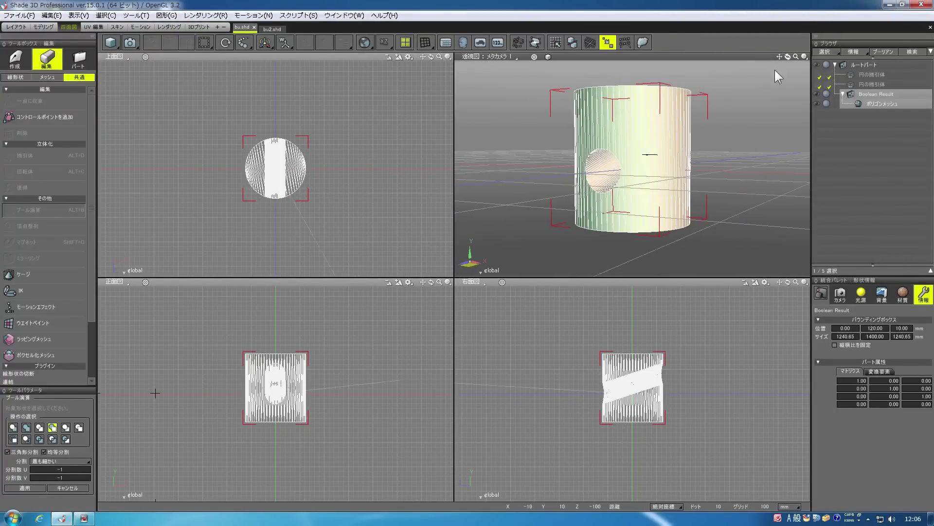
left_click(22, 487)
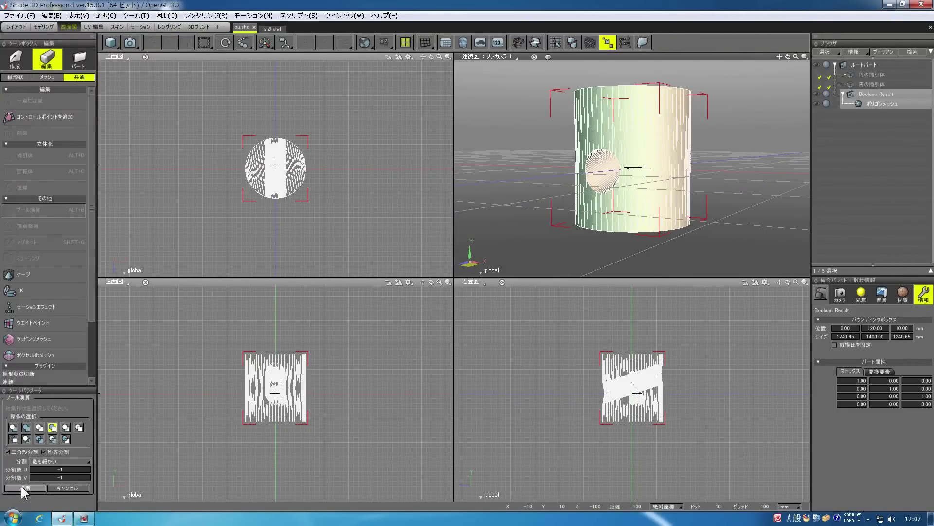
left_click(632, 231)
left_click_drag(789, 57, 846, 159)
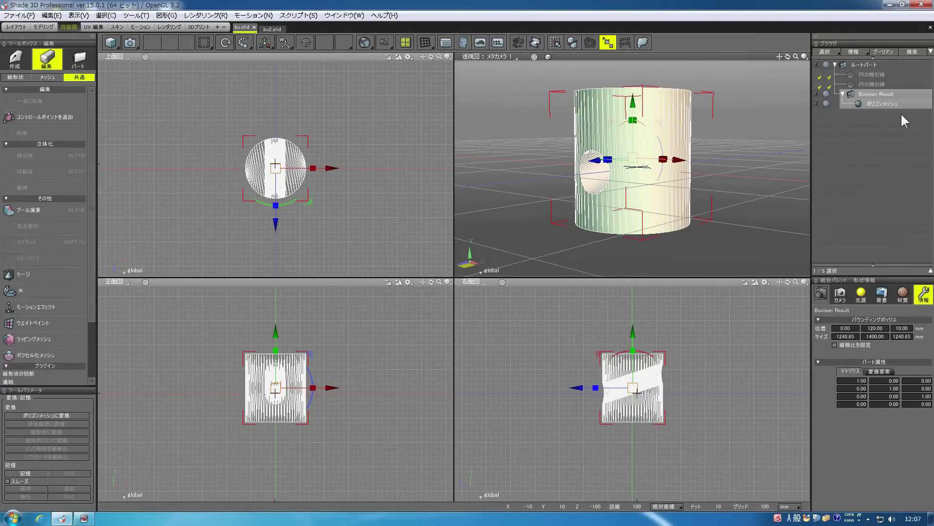
Check the polygon mesh produced by the Boolean against the two hidden source cylinders.
left_click(866, 103)
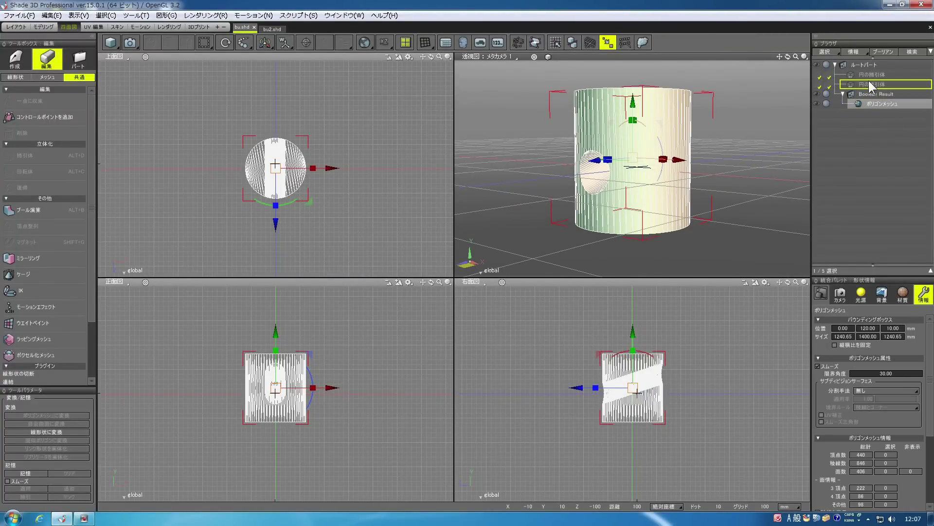
left_click(868, 76)
left_click(868, 86)
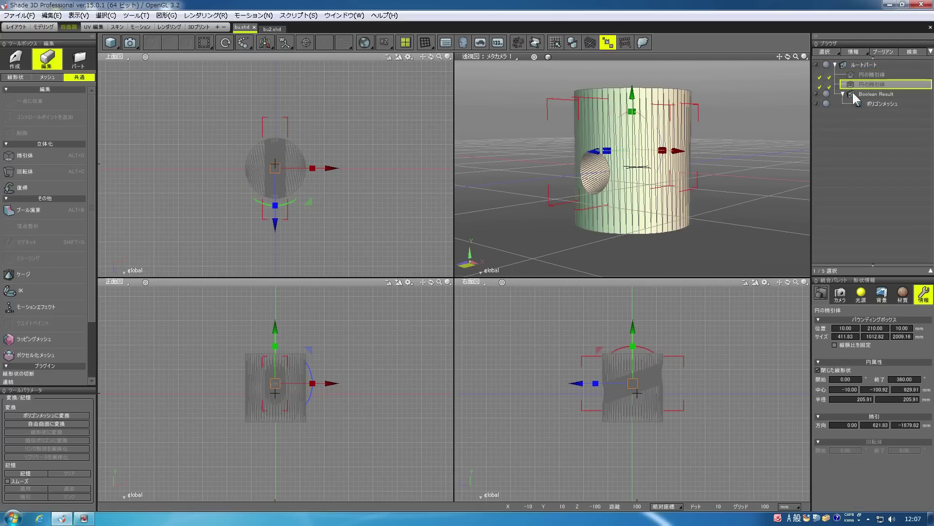
left_click(873, 103)
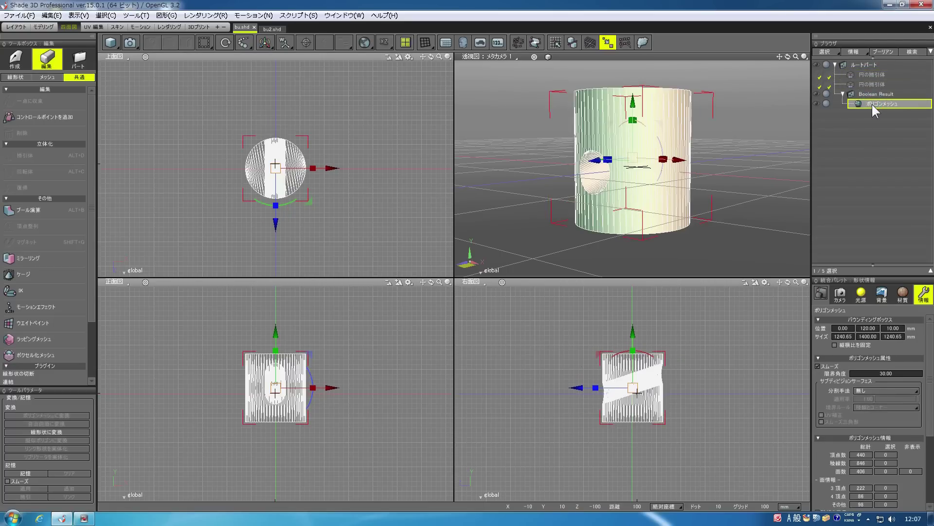
Delete the Boolean Result part and show both source cylinders again.
left_click(876, 94)
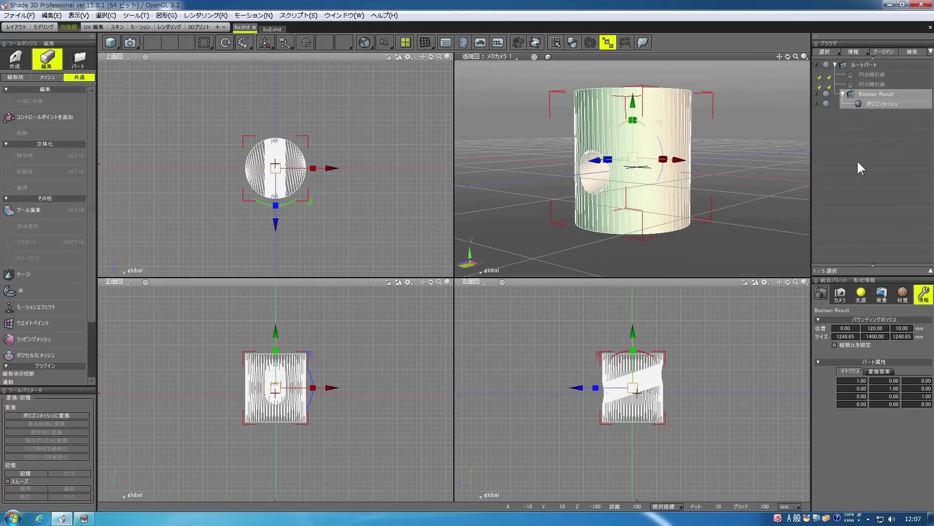
key("Delete")
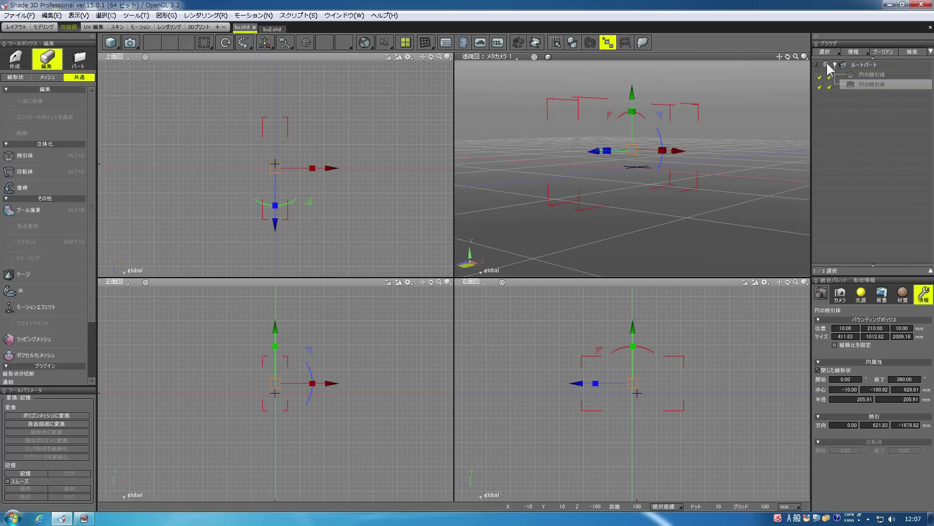
left_click(822, 79)
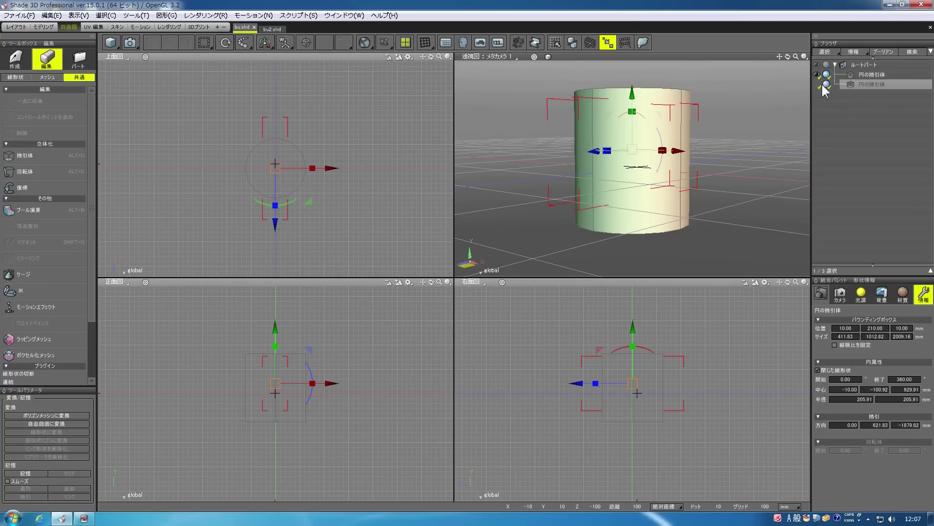
left_click(818, 85)
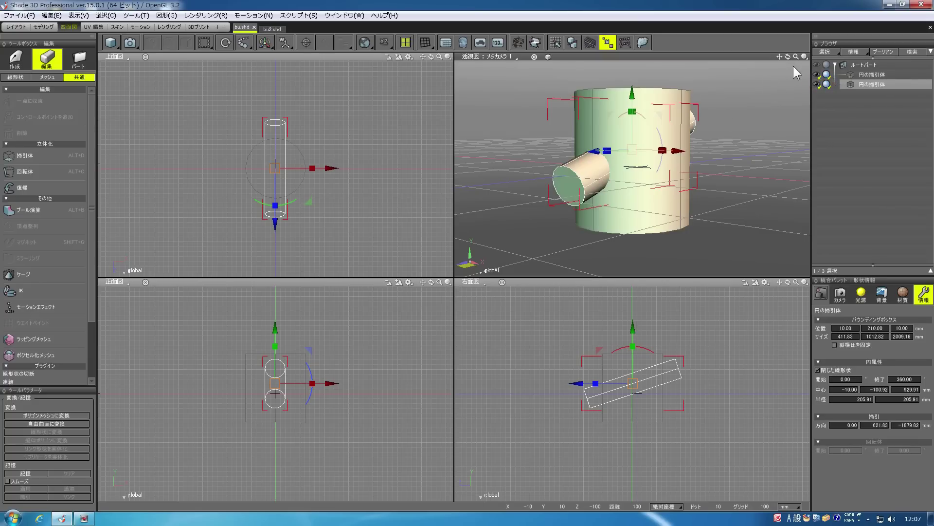
Rerun the Boolean operation with the large upright cylinder as base, subtract the slim tilted cylinder to cut a through hole, and apply it.
left_click_drag(788, 56, 791, 56)
left_click_drag(787, 57, 798, 34)
middle_click_drag(622, 143, 625, 161)
left_click_drag(798, 80, 824, 83)
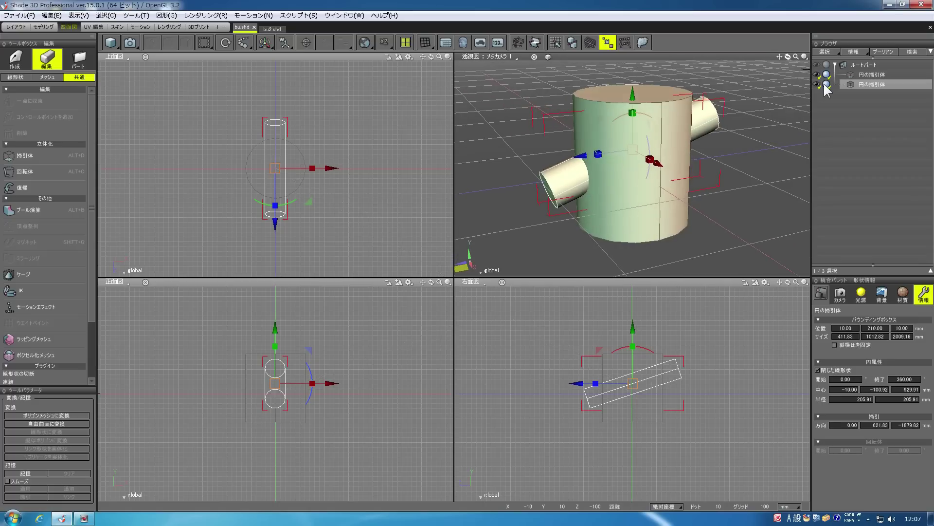
mouse_move(787, 58)
left_mouse_down()
mouse_move(810, 71)
mouse_move(779, 64)
mouse_move(798, 52)
left_mouse_up()
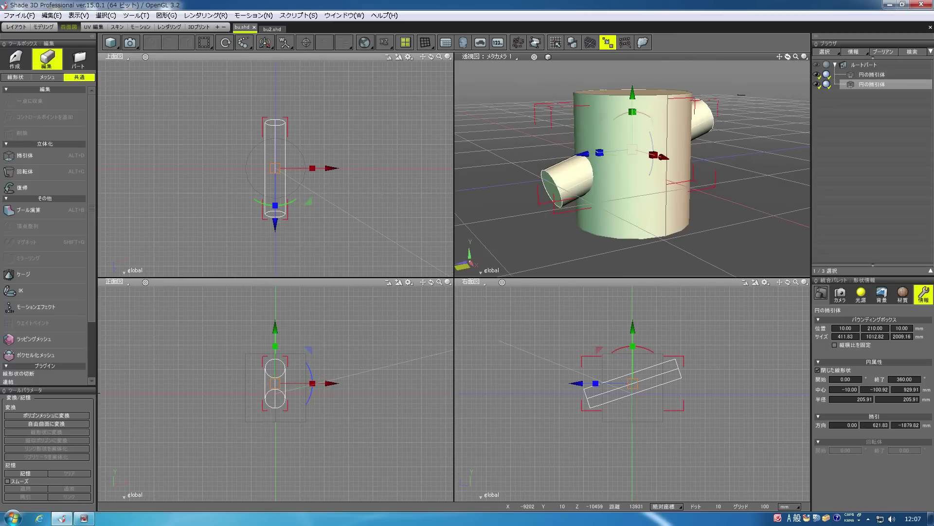
left_click(850, 75)
left_click(36, 213)
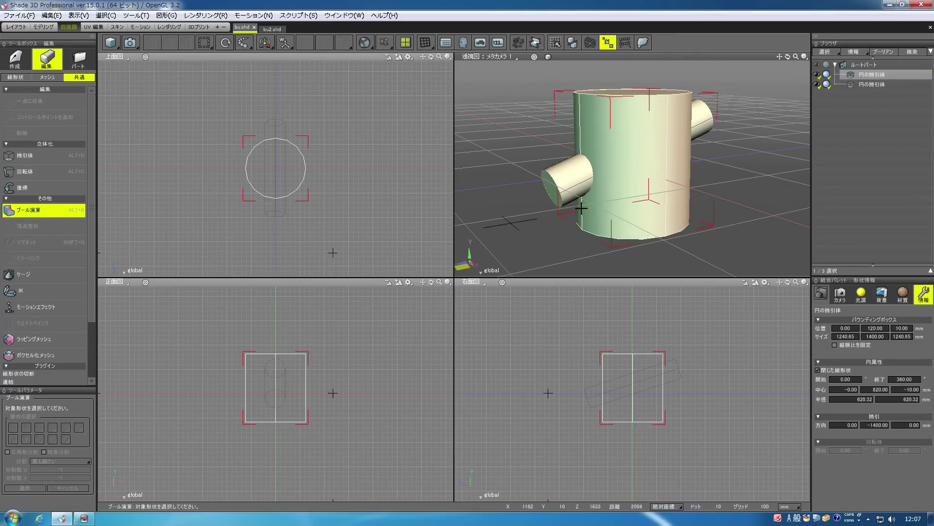
left_click(864, 84)
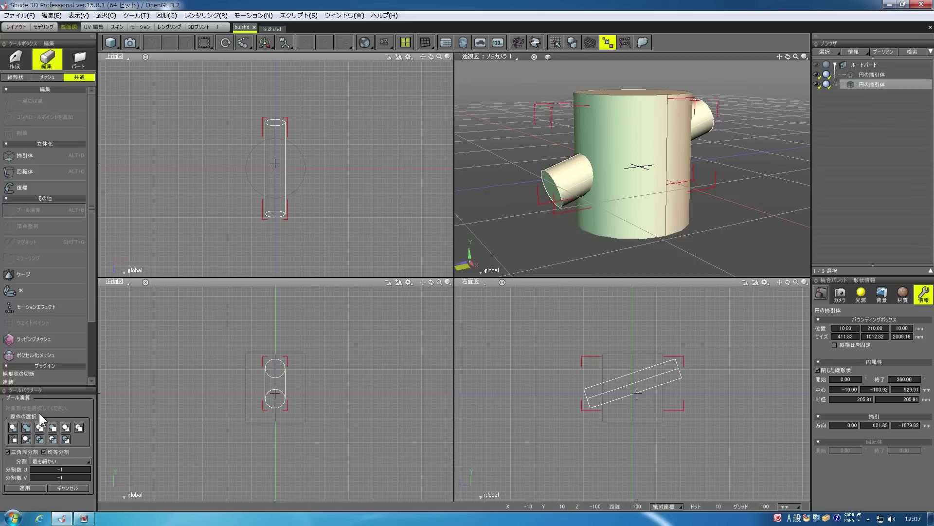
left_click(53, 428)
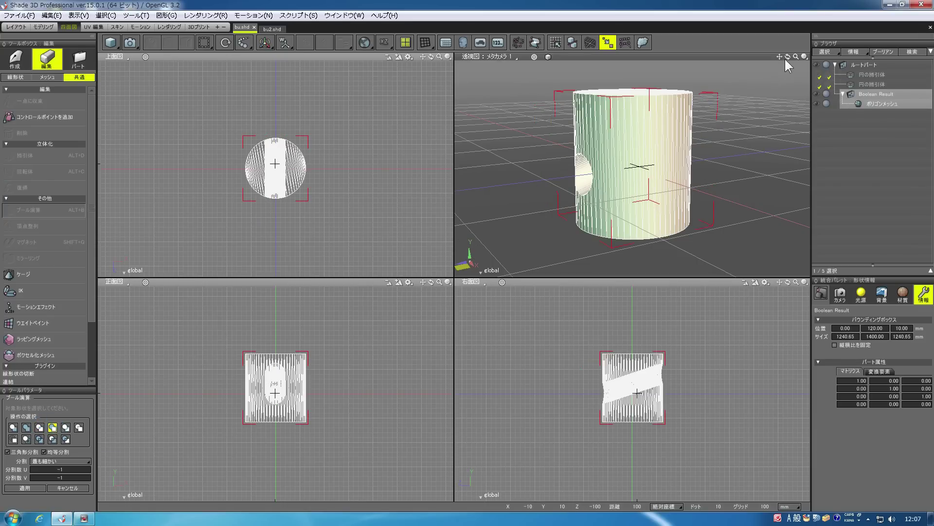
left_click_drag(786, 59, 696, 136)
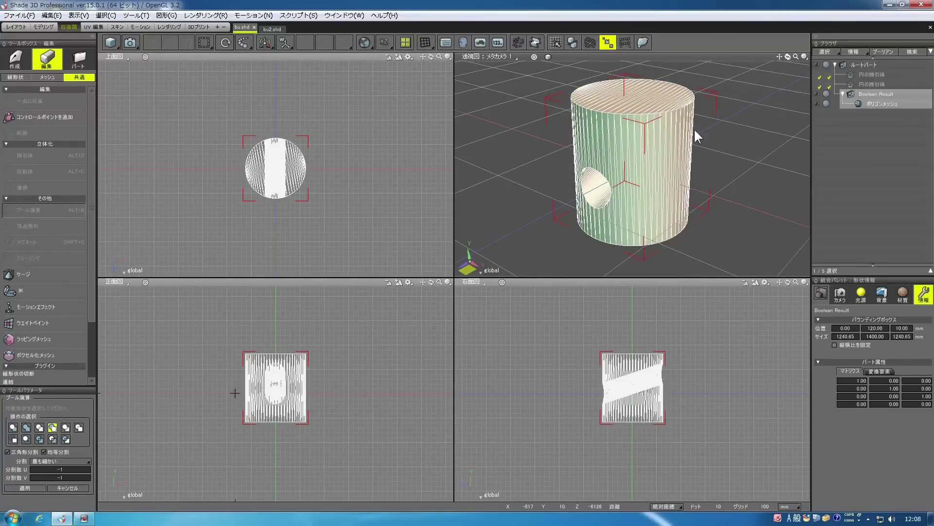
left_click(20, 489)
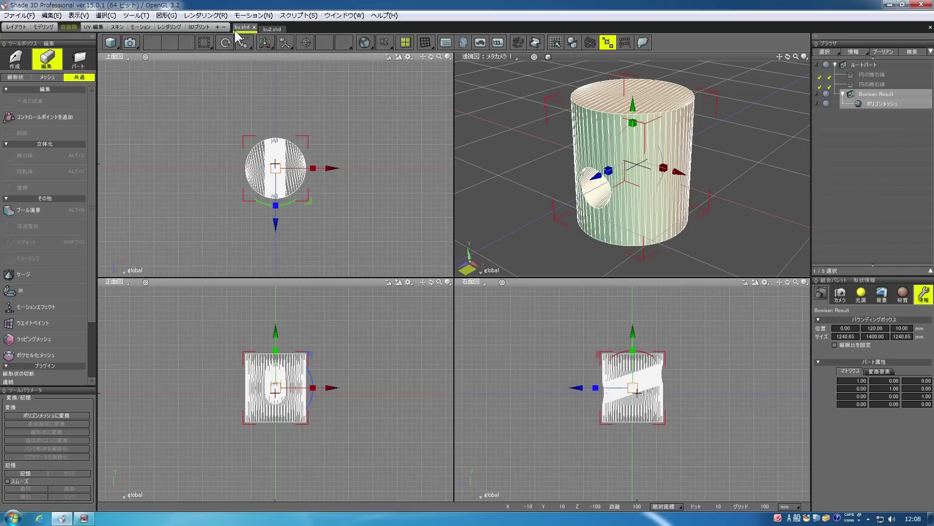
Switch to the bu2.shd document and examine the grooves around the fluted cylinder from several angles.
left_click(272, 27)
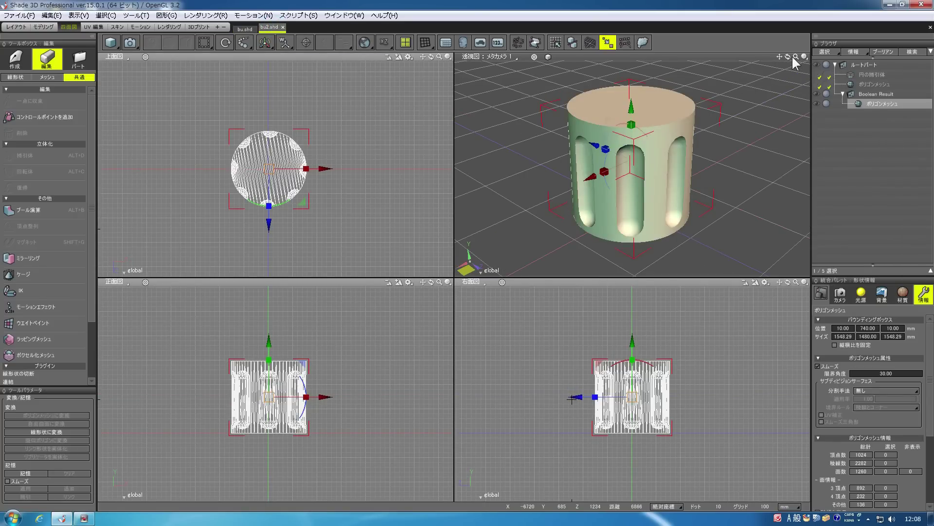
mouse_move(787, 57)
left_mouse_down()
mouse_move(781, 97)
mouse_move(759, 100)
mouse_move(754, 78)
mouse_move(779, 73)
left_mouse_up()
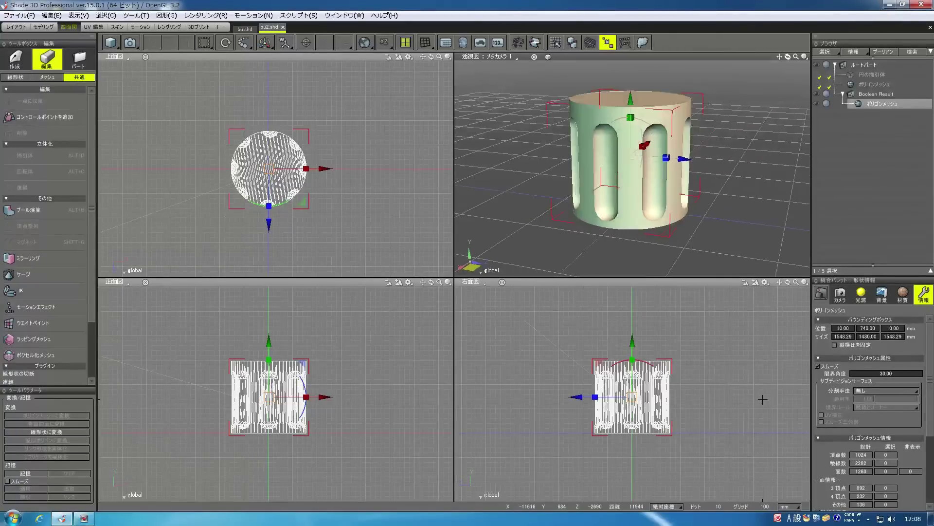
left_click_drag(788, 57, 610, 195)
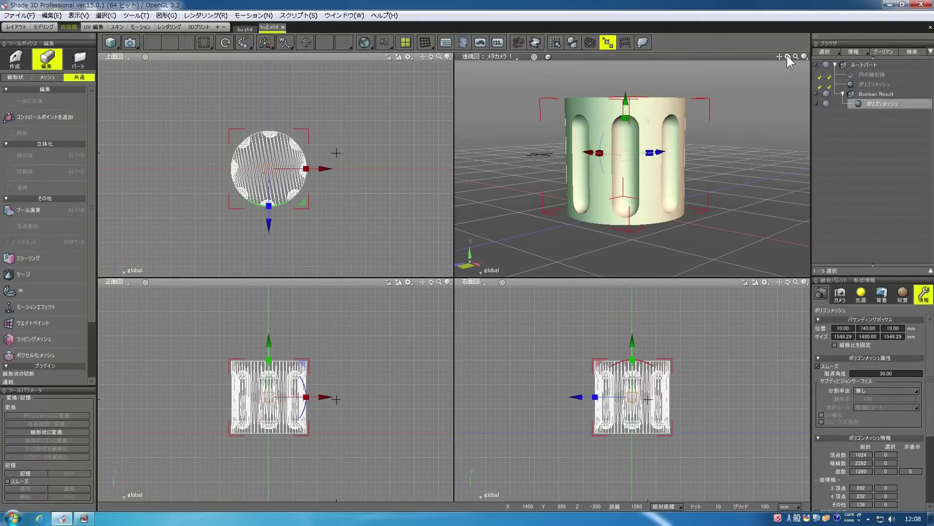
left_click_drag(787, 54, 776, 78)
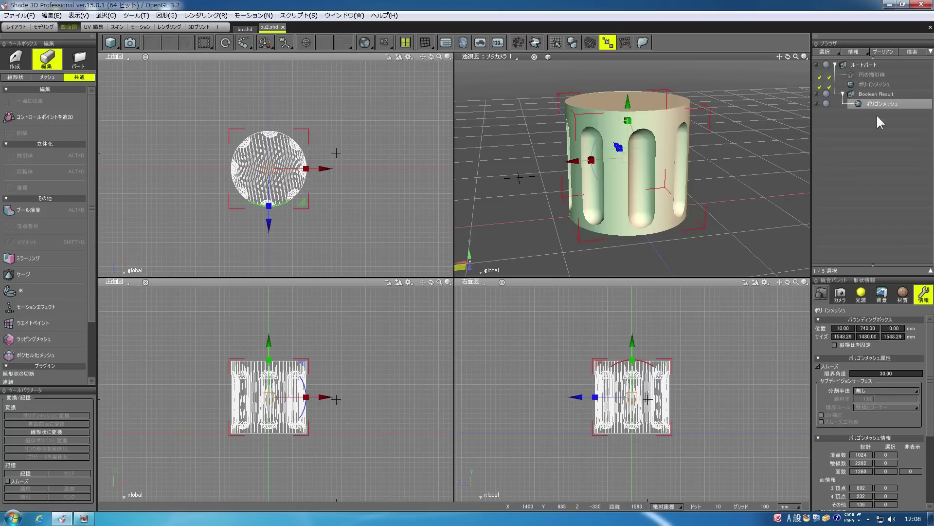
Delete the Boolean Result part and show the hidden source cylinder and the mesh of rounded rods again.
left_click(870, 94)
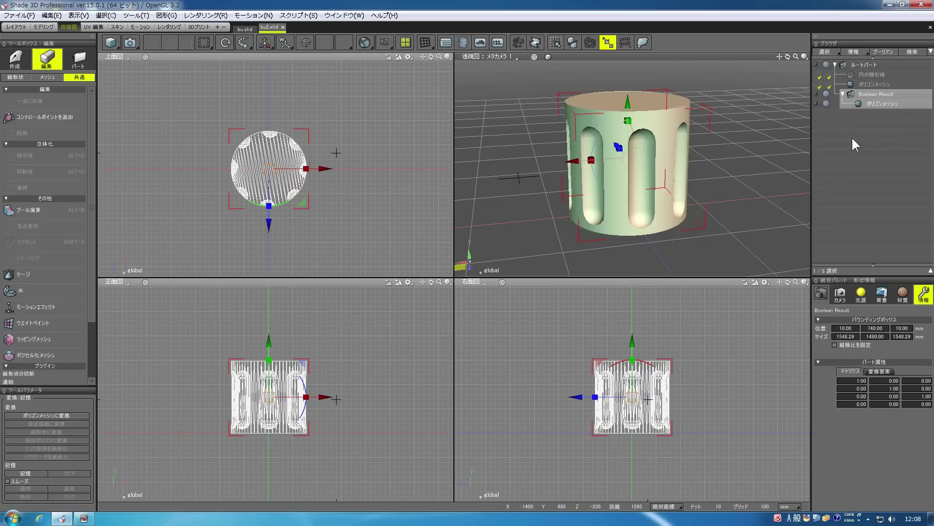
key("Delete")
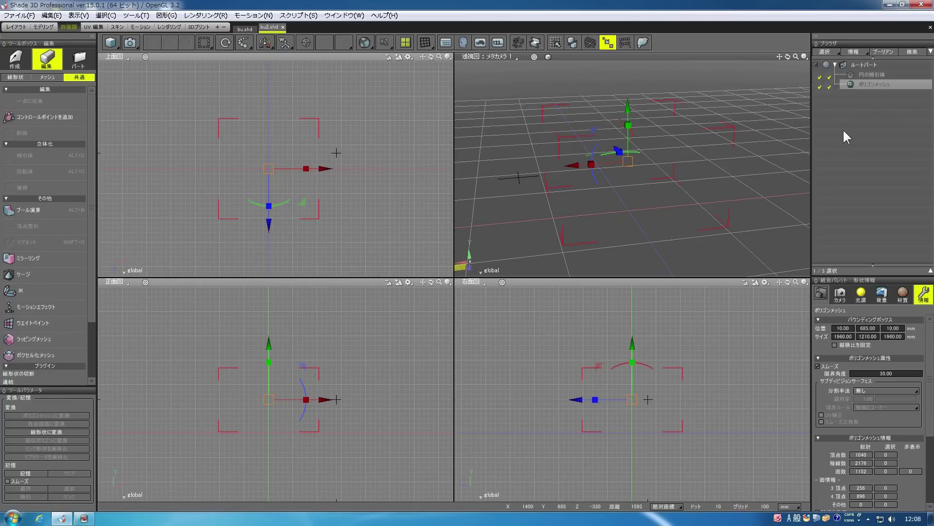
left_click(819, 84)
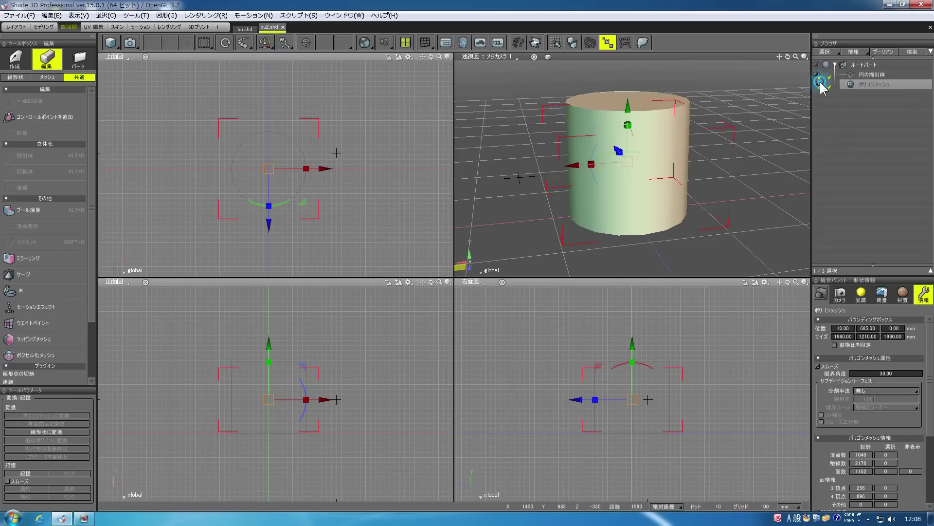
left_click(820, 74)
left_click(827, 74)
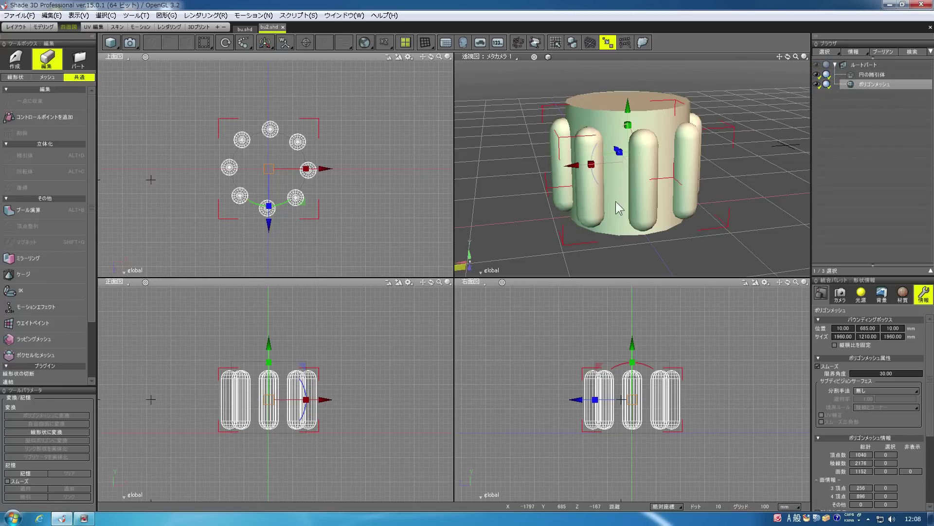
Examine the upright cylinder and the ring of rounded rods that overlaps its side.
mouse_move(788, 56)
left_mouse_down()
mouse_move(794, 71)
mouse_move(777, 85)
mouse_move(789, 73)
left_mouse_up()
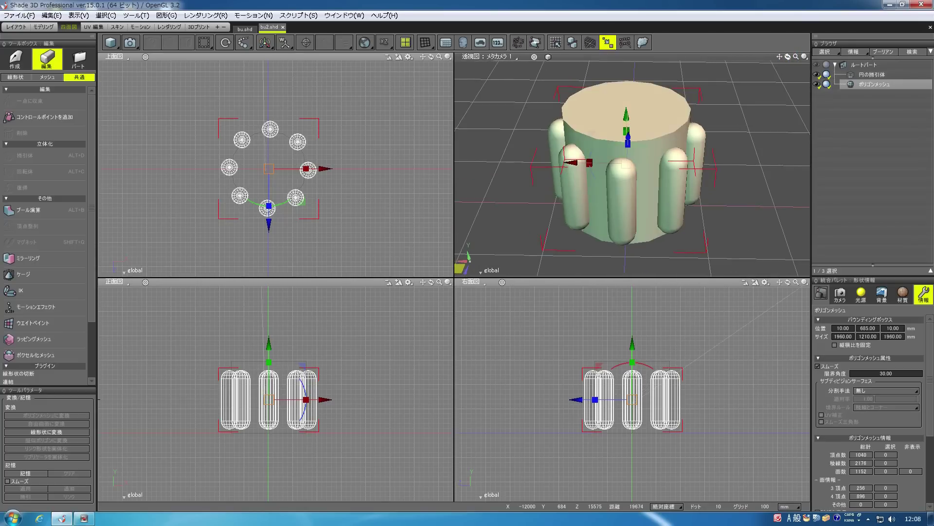
left_click(855, 76)
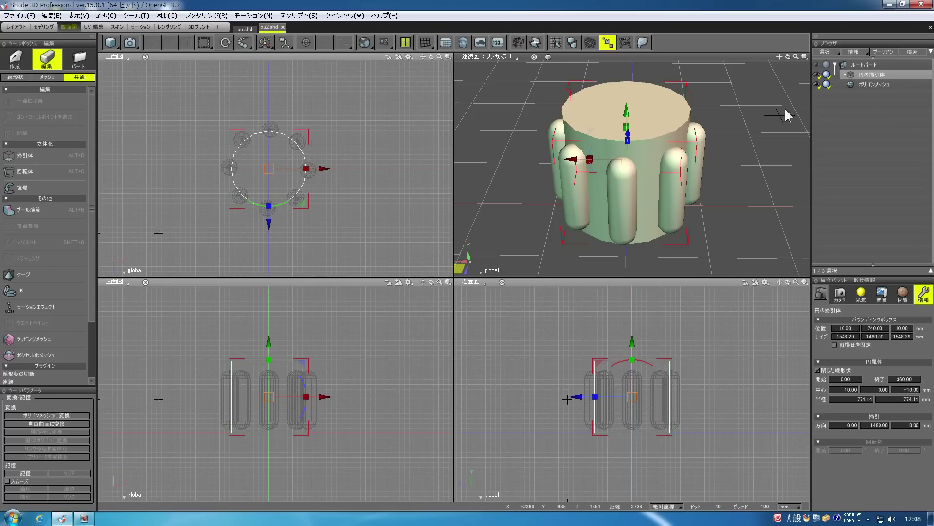
left_click(866, 84)
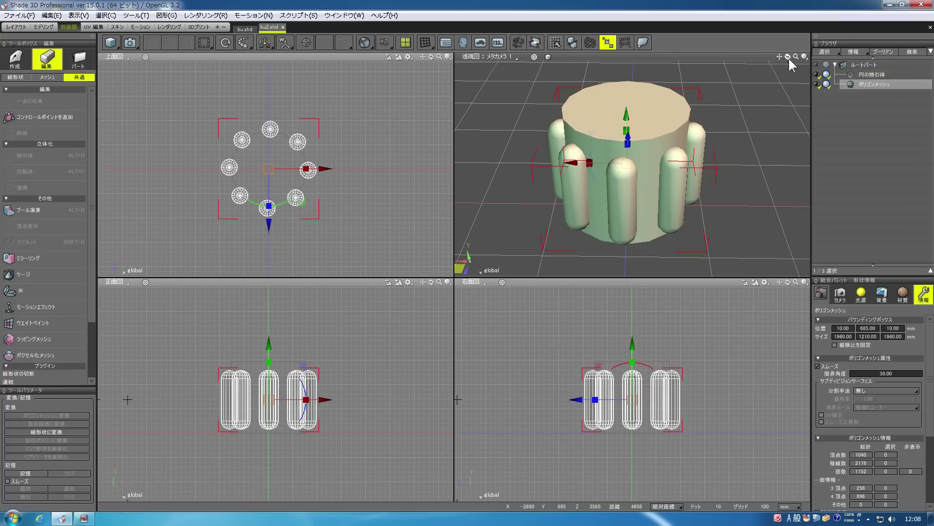
left_click_drag(788, 57, 736, 56)
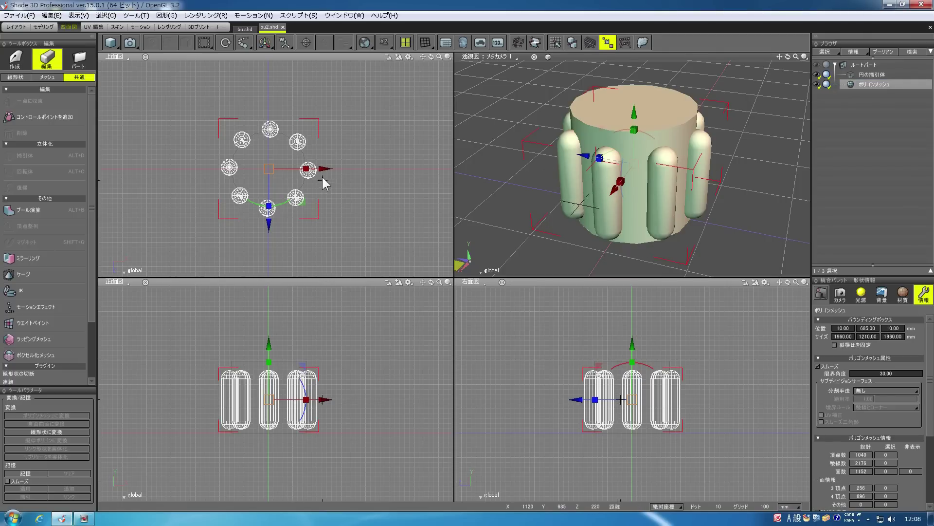
left_click(78, 58)
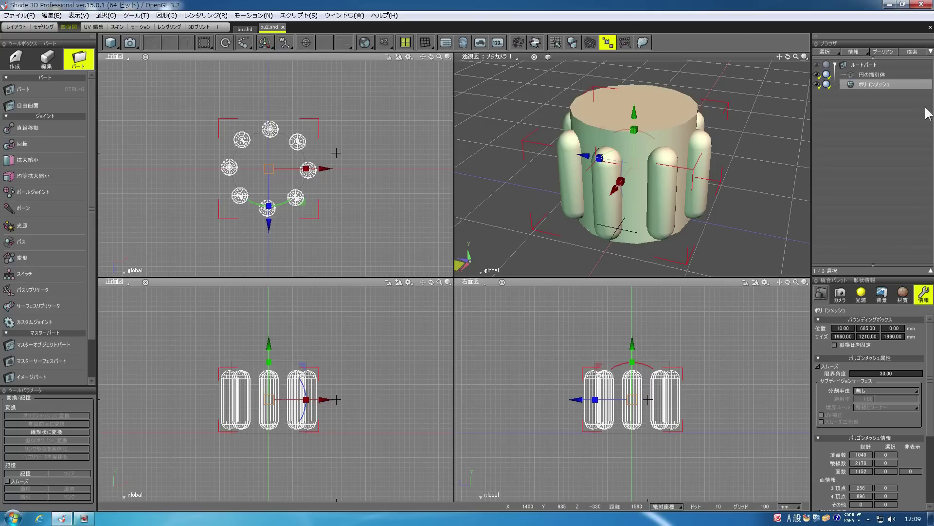
Start a Boolean operation with the upright cylinder as base and subtract the polygon mesh of rounded rods from it.
left_click(868, 75)
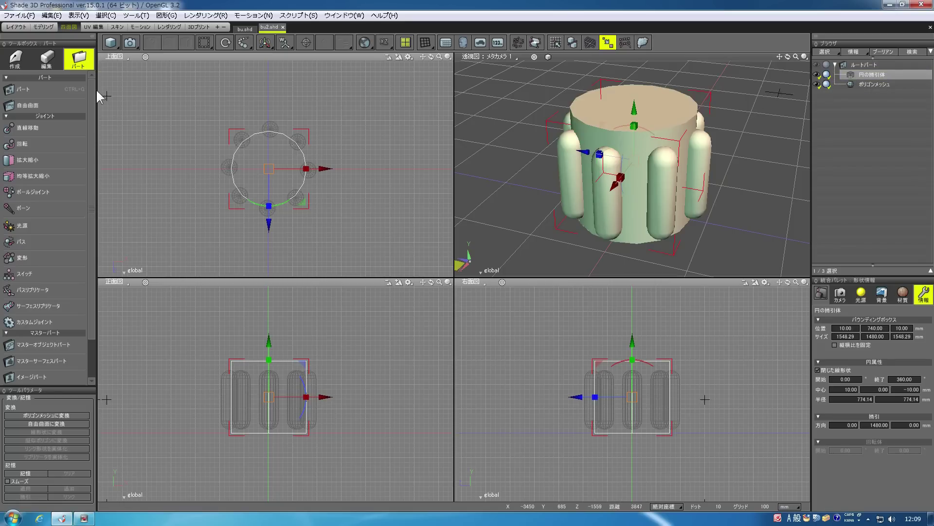
left_click(54, 64)
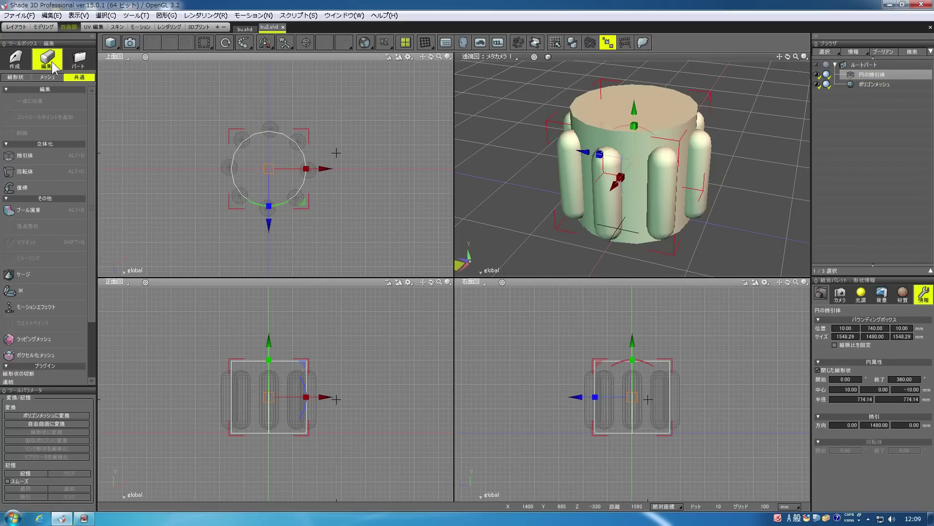
left_click(46, 211)
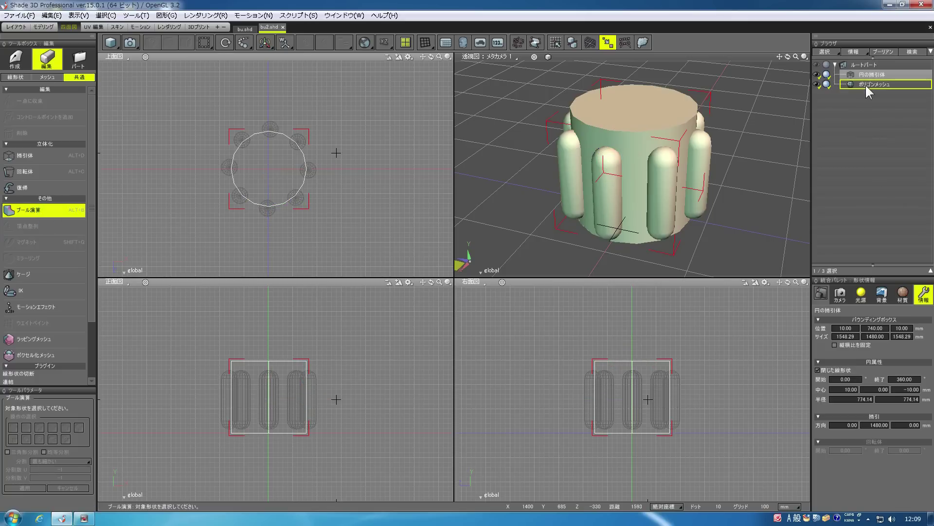
left_click(878, 84)
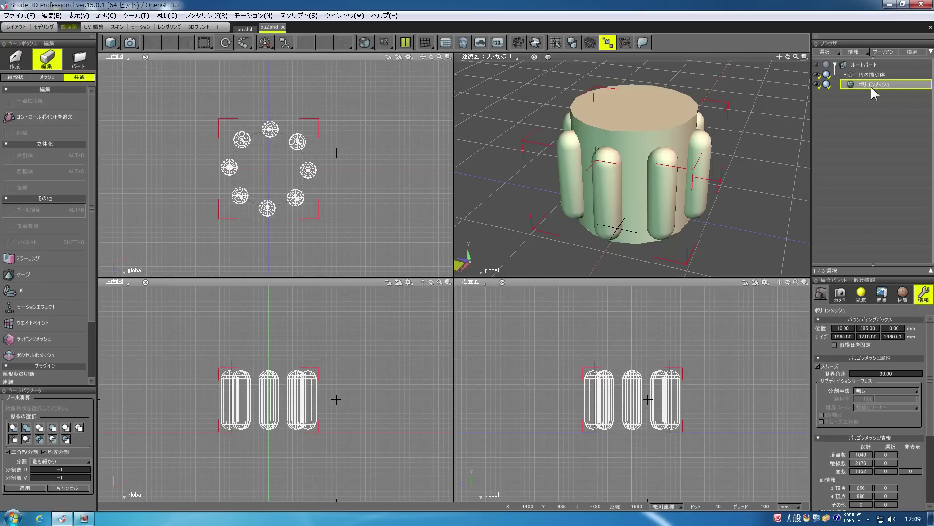
left_click(52, 428)
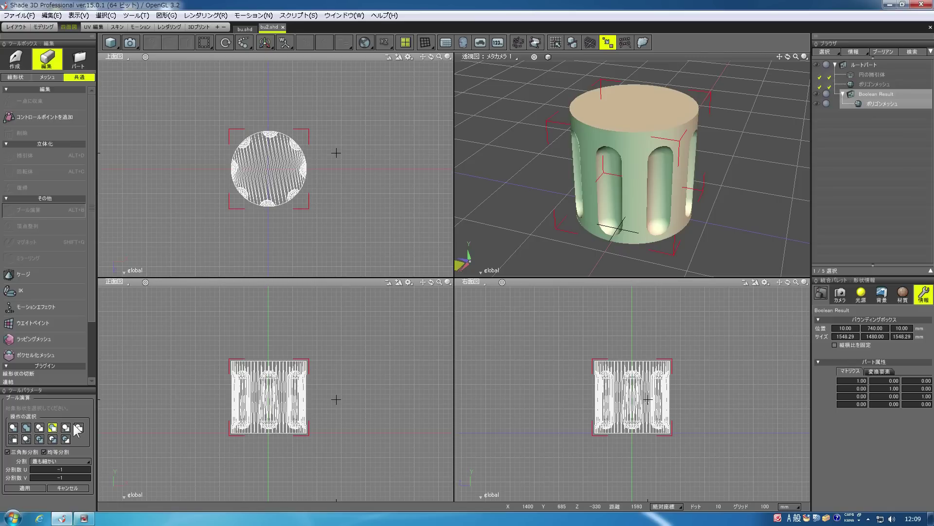
Display the perspective view in shading plus wireframe to check the grooved mesh, and apply the Boolean.
left_click(805, 57)
left_click(871, 96)
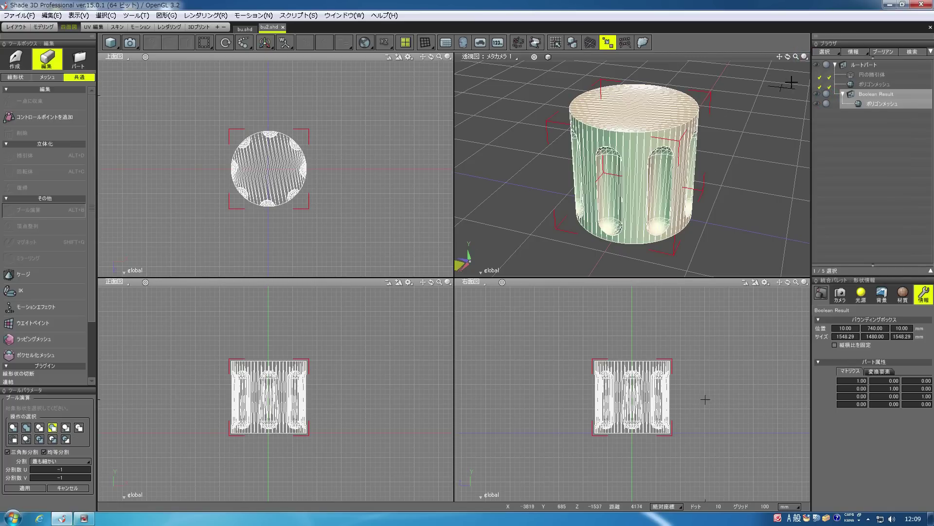
left_click_drag(787, 58, 752, 93)
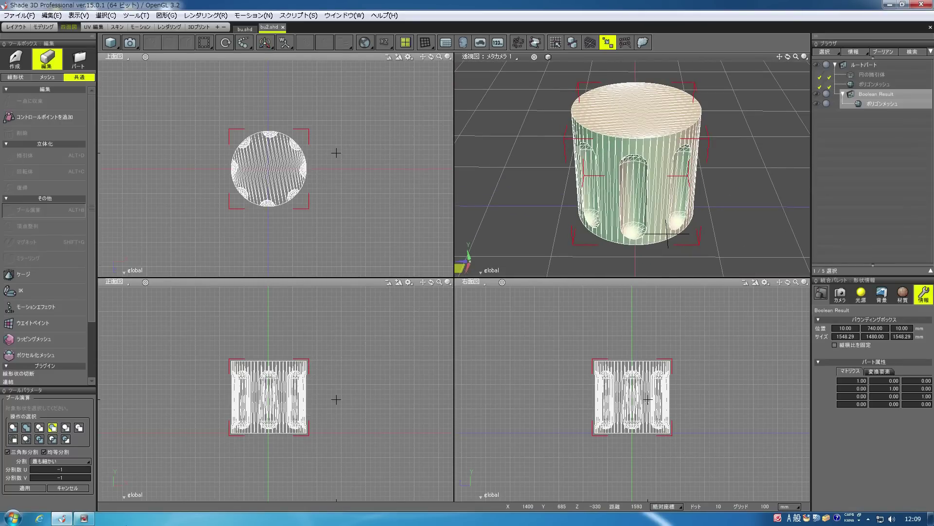
left_click(25, 486)
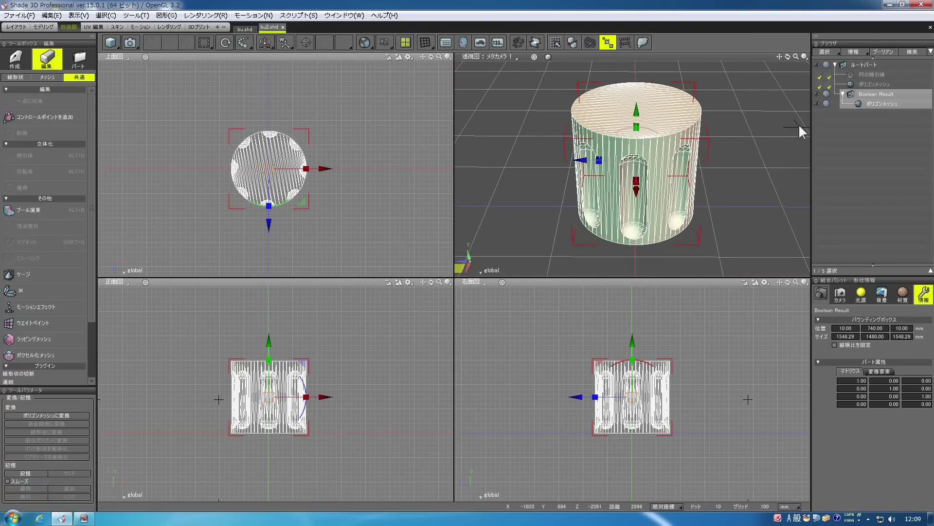
Set the perspective view's display back to plain shading.
left_click_drag(788, 56, 756, 53)
left_click(805, 57)
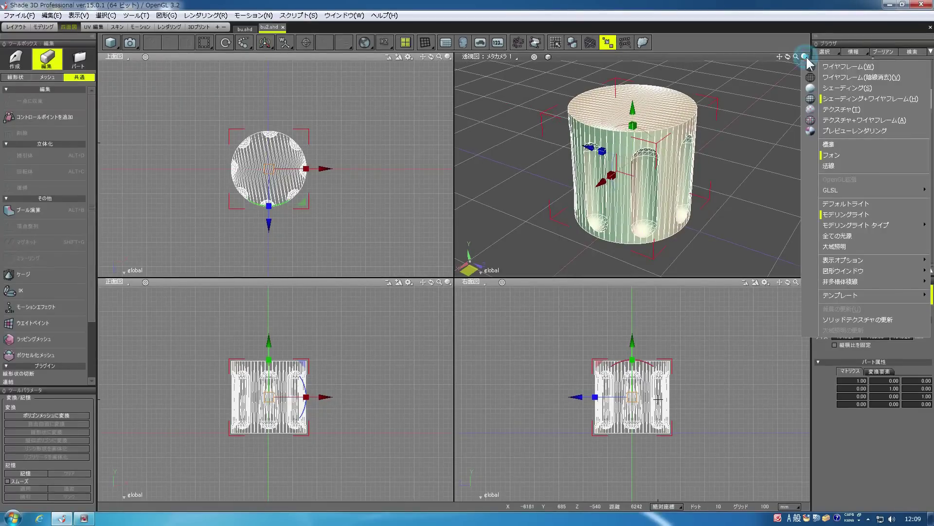
left_click(836, 88)
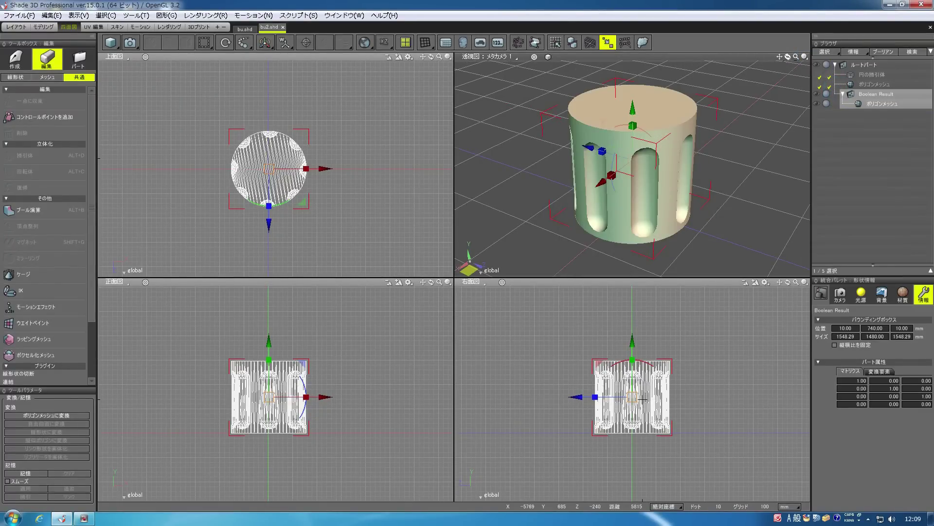
Select the polygon mesh inside the Boolean Result part and examine its grooves from different angles.
mouse_move(788, 57)
left_mouse_down()
mouse_move(774, 265)
mouse_move(805, 253)
mouse_move(803, 61)
mouse_move(789, 61)
left_mouse_up()
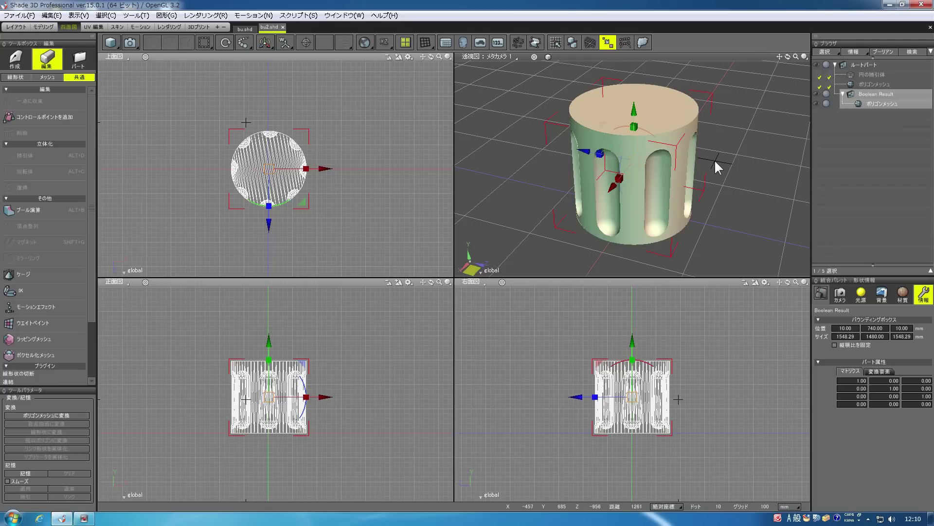
left_click(869, 103)
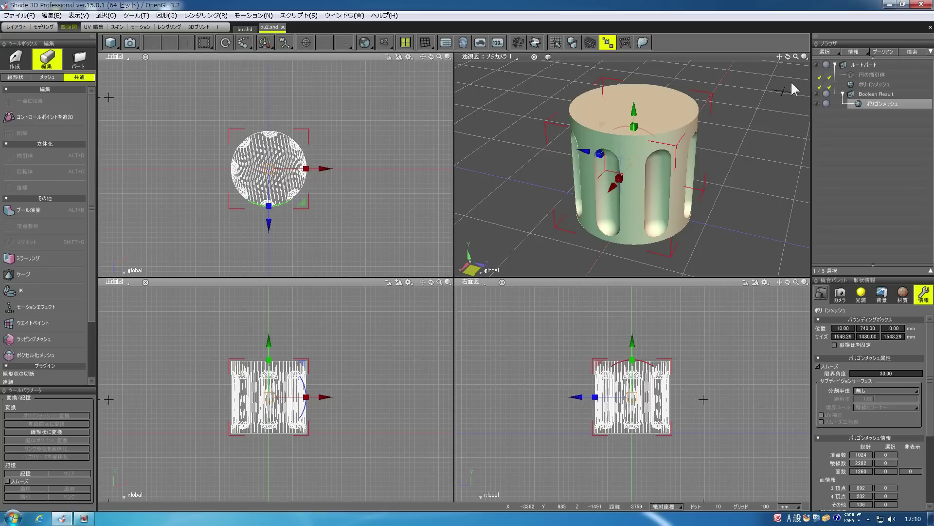
left_click_drag(788, 58, 801, 85)
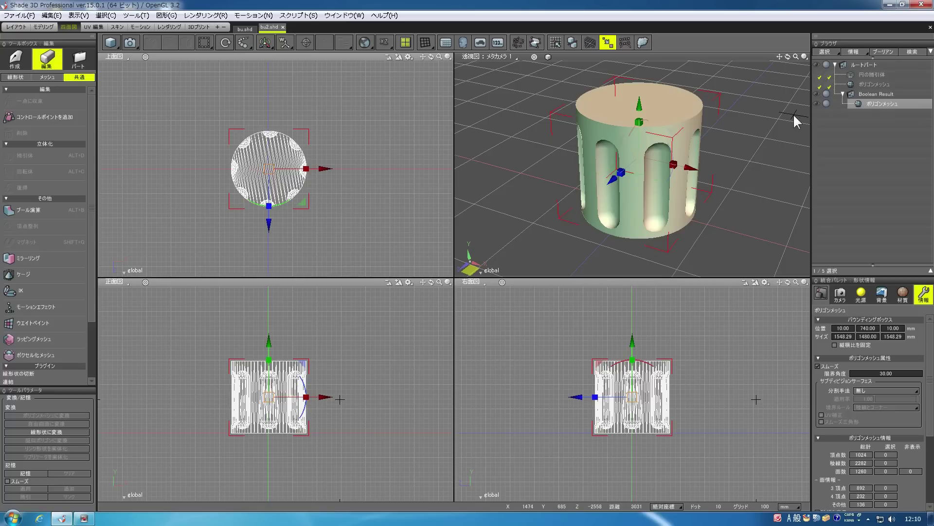